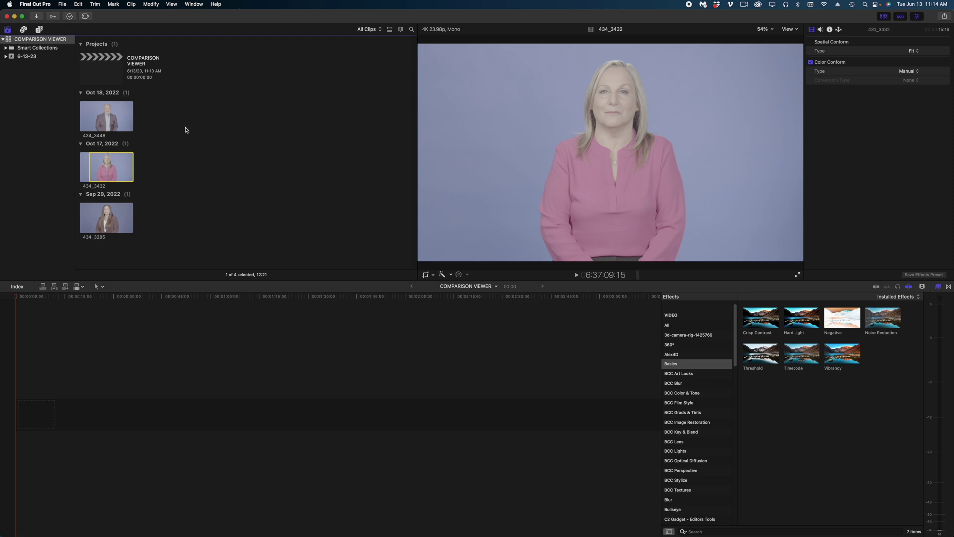
# Preview and compare the interview clips 434_3448, 434_3432 and 434_3285.
pyautogui.click(112, 113)
pyautogui.click(101, 158)
pyautogui.click(103, 215)
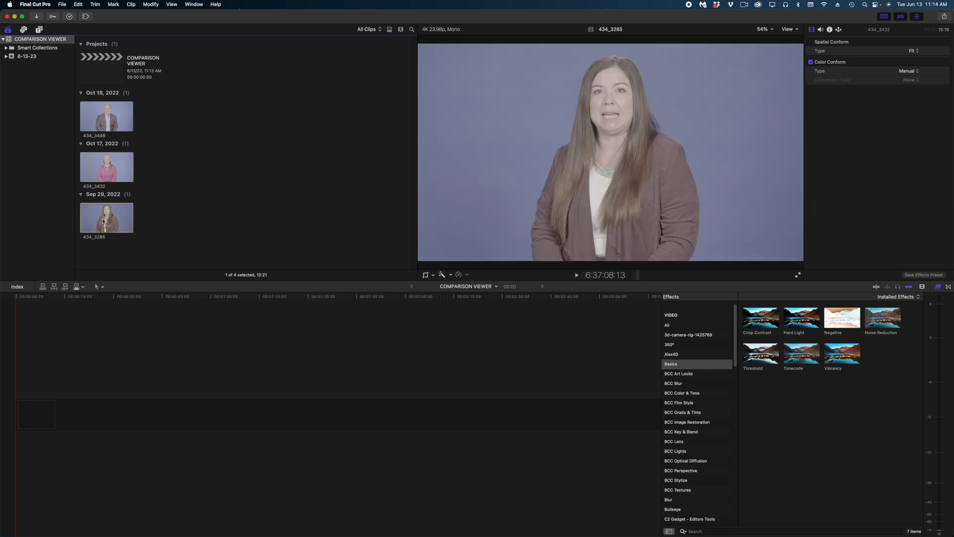
pyautogui.click(109, 170)
pyautogui.click(107, 127)
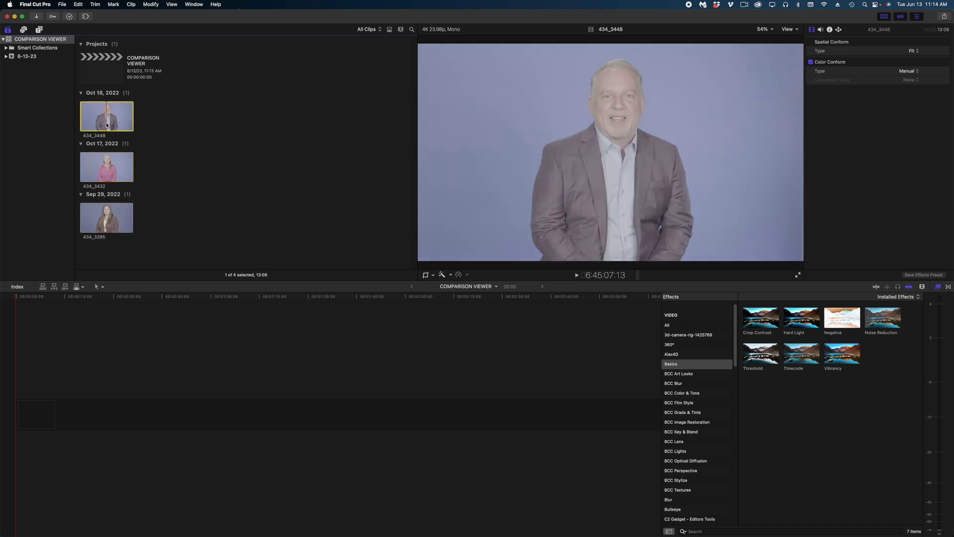
pyautogui.click(109, 166)
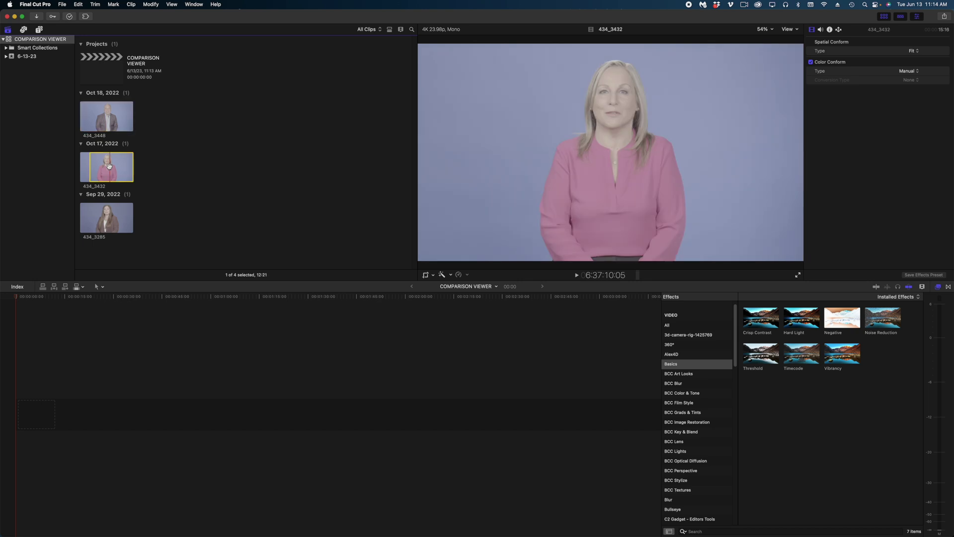
pyautogui.click(111, 216)
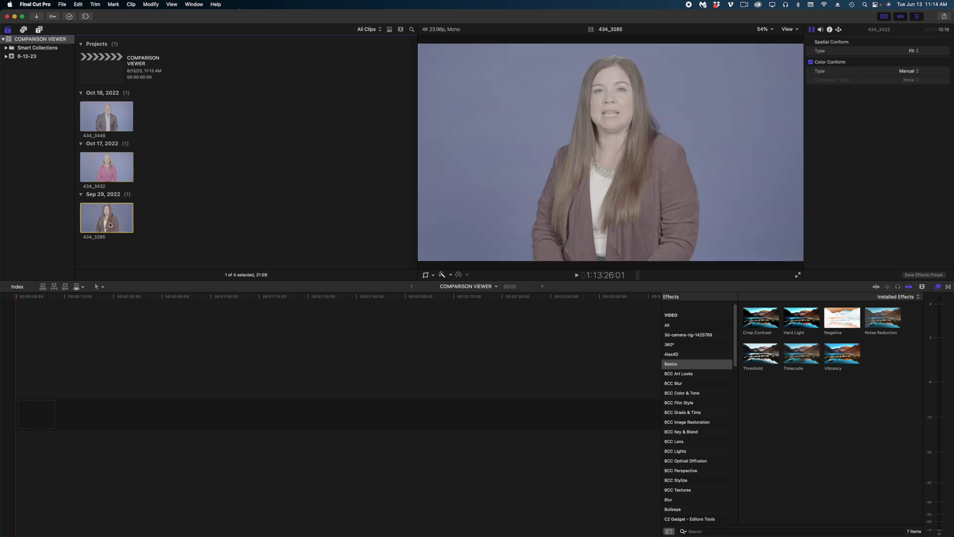
# Settle on clip 434_3432 and mark roughly its first five seconds as the reference range.
pyautogui.click(104, 164)
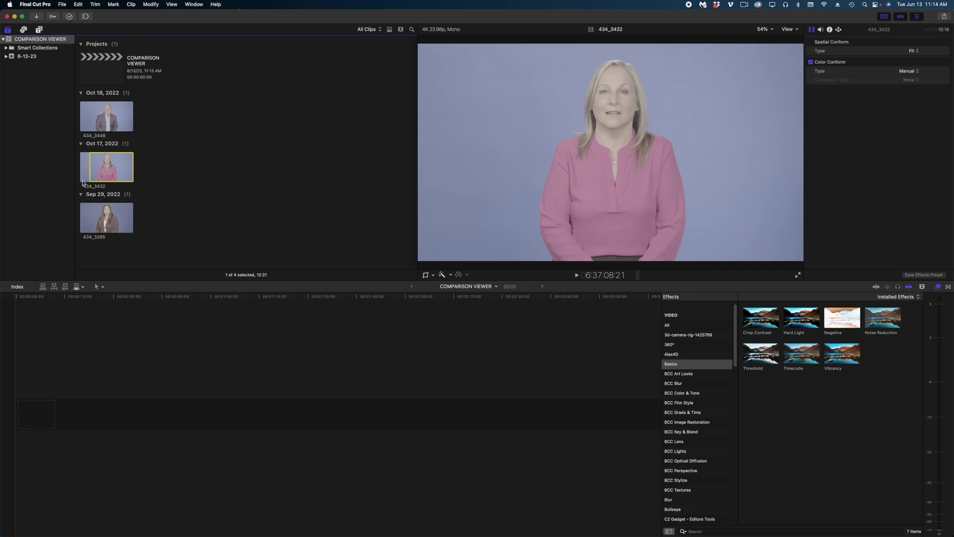
pyautogui.click(104, 222)
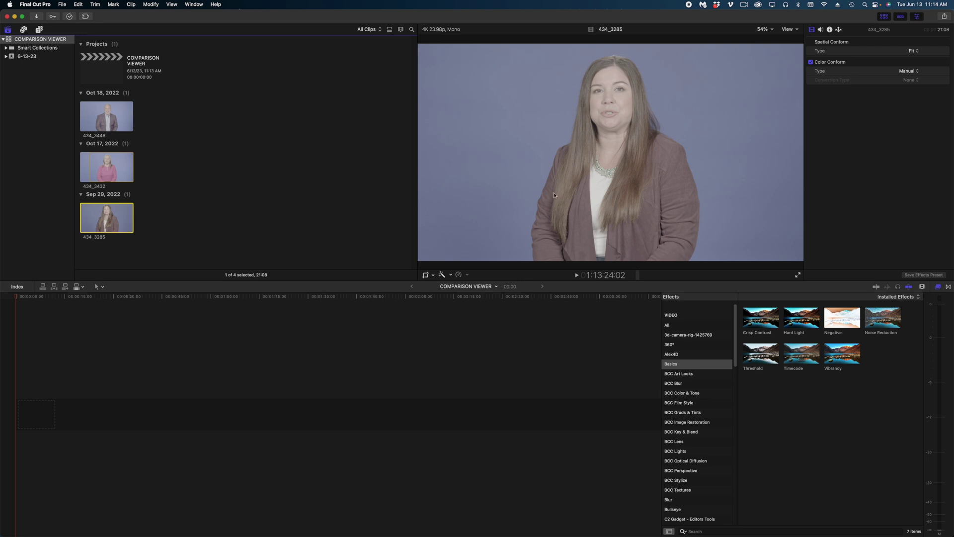
pyautogui.click(104, 118)
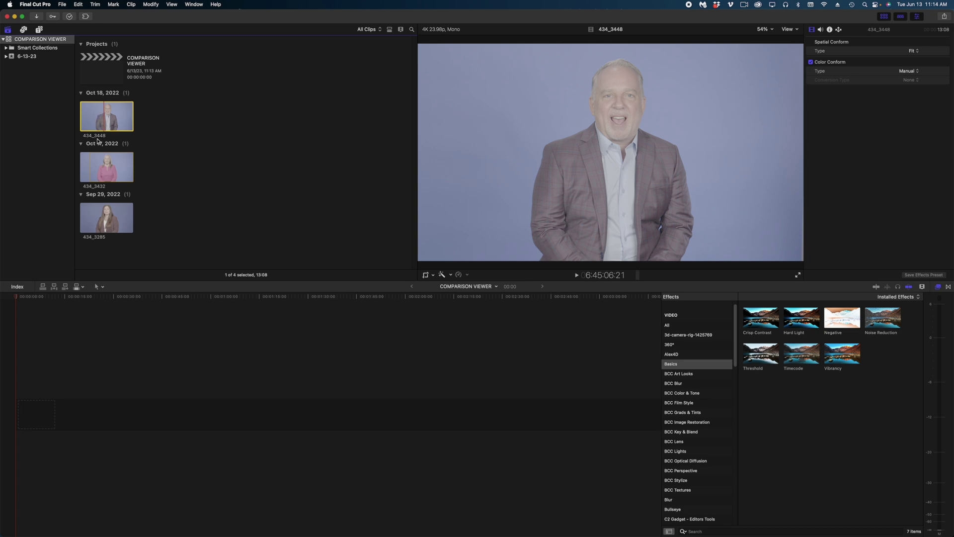
pyautogui.click(102, 158)
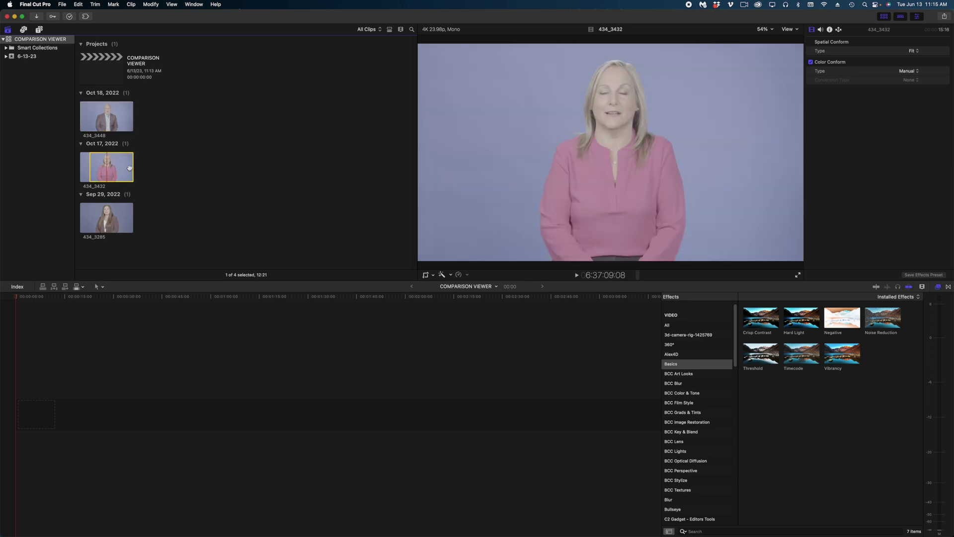
pyautogui.moveTo(135, 167); pyautogui.dragTo(106, 168)
# Append the five-second 434_3432 range to the project and show enlarged video scopes.
pyautogui.press('e')
pyautogui.press('j')
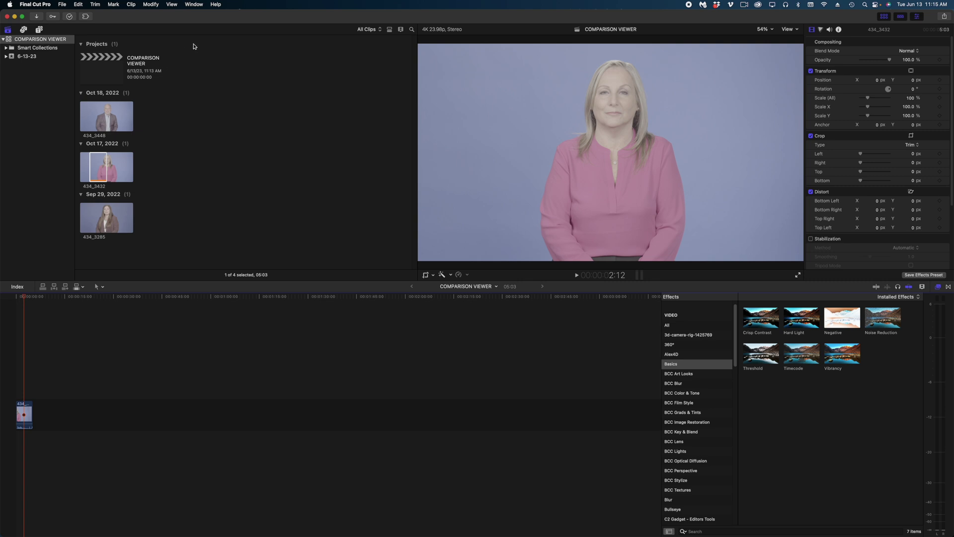
pyautogui.click(788, 29)
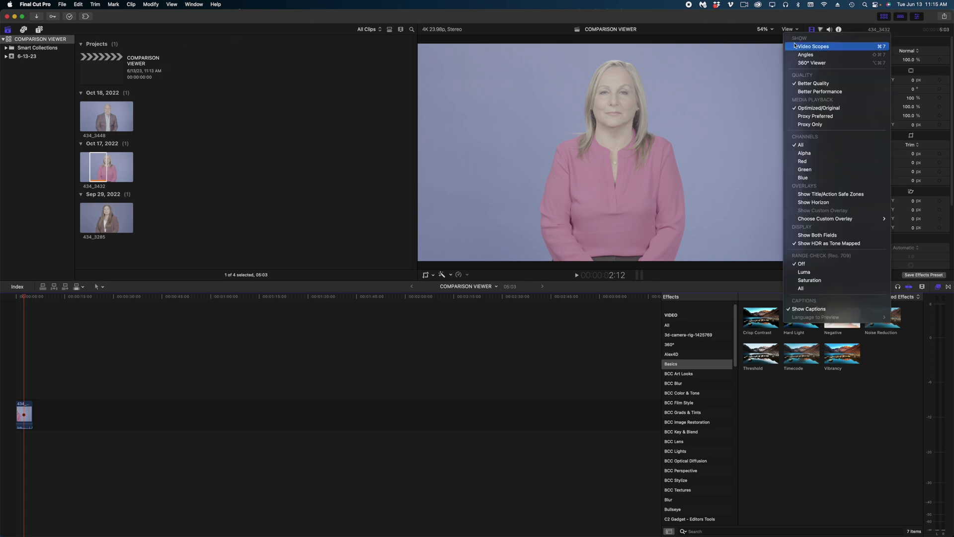
pyautogui.click(797, 45)
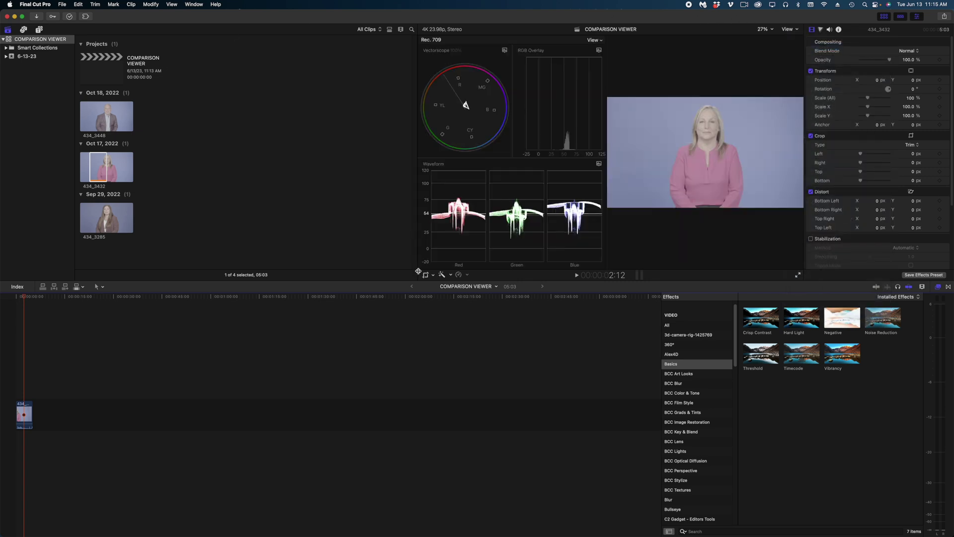
pyautogui.moveTo(419, 271); pyautogui.dragTo(189, 238)
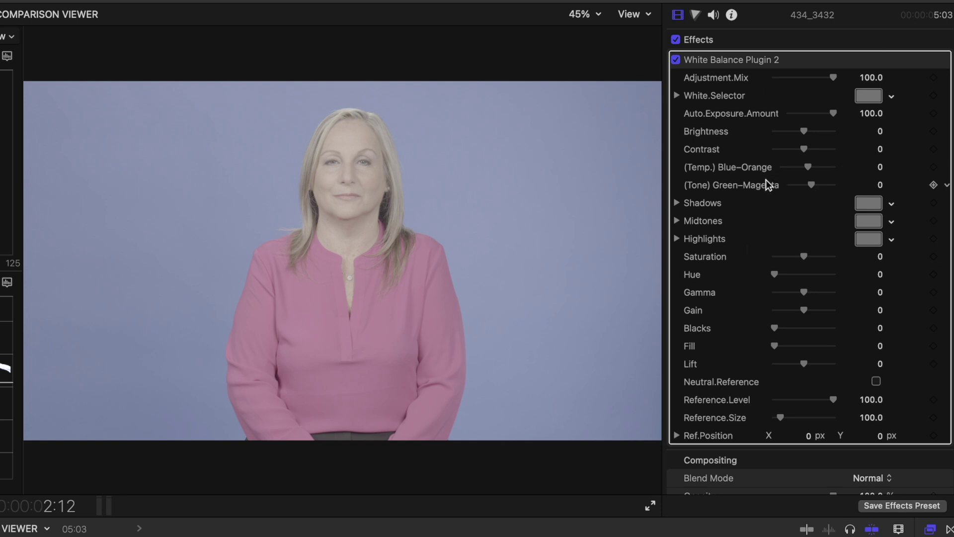
# Set White Balance Plugin 2 to Brightness 19.59, Saturation 21.58 and Blacks 35.44.
pyautogui.moveTo(775, 329); pyautogui.dragTo(790, 328)
pyautogui.moveTo(804, 149); pyautogui.dragTo(804, 149)
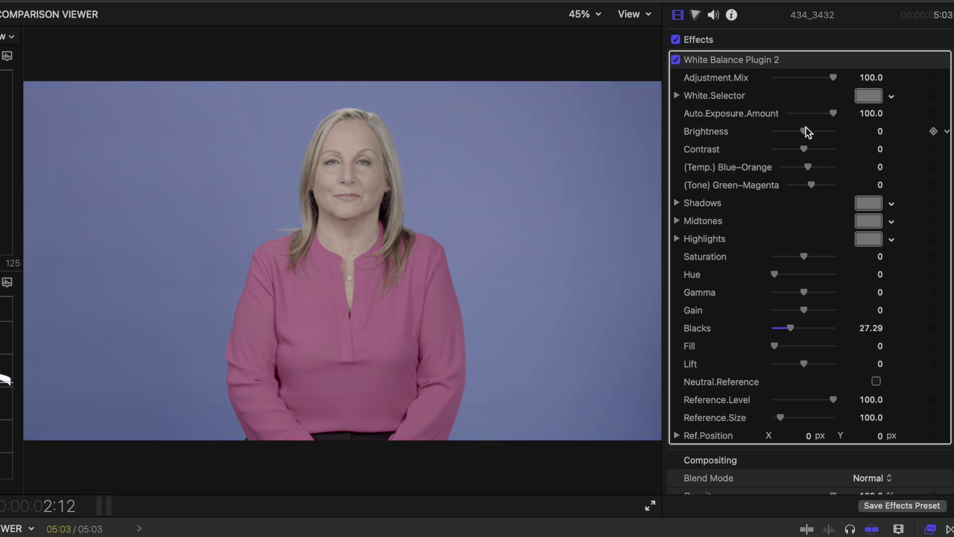
pyautogui.press('super+z')
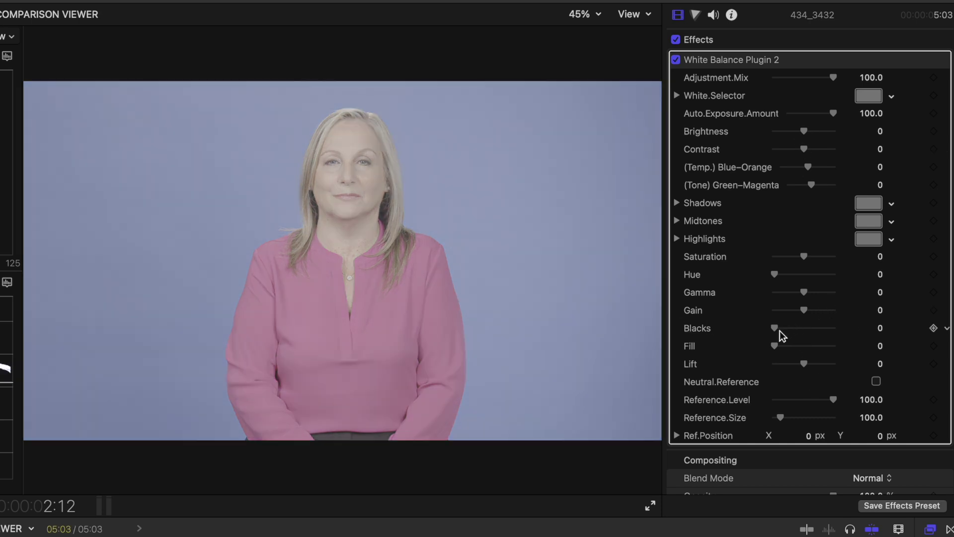
pyautogui.moveTo(780, 334); pyautogui.dragTo(789, 331)
pyautogui.moveTo(804, 132); pyautogui.dragTo(812, 131)
pyautogui.moveTo(789, 328); pyautogui.dragTo(799, 332)
pyautogui.moveTo(803, 257); pyautogui.dragTo(812, 256)
pyautogui.moveTo(811, 130); pyautogui.dragTo(810, 131)
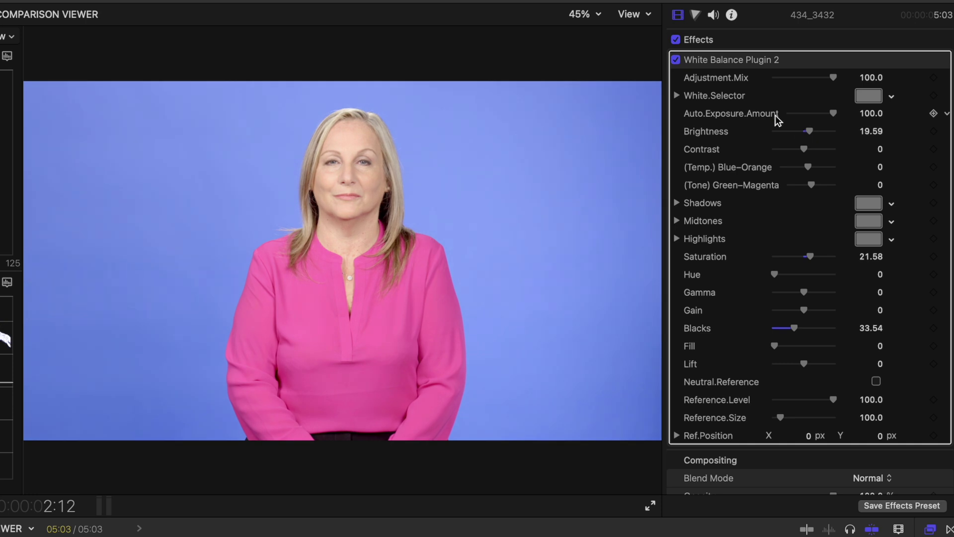
pyautogui.moveTo(796, 329); pyautogui.dragTo(798, 330)
# Crop the clip's frame down to a tiny box in the viewer.
pyautogui.hotkey('shift', 'c')
pyautogui.moveTo(23, 81); pyautogui.dragTo(196, 163)
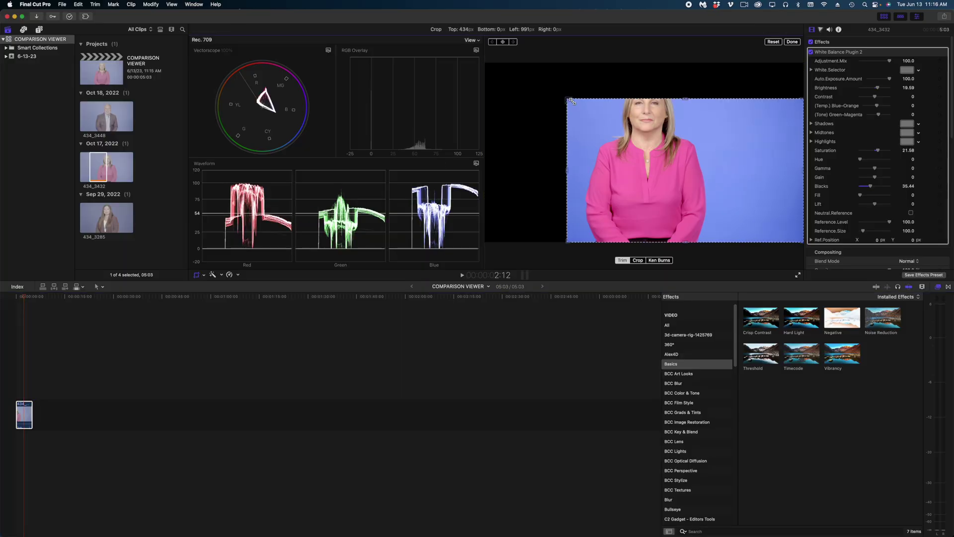
pyautogui.moveTo(572, 101); pyautogui.dragTo(644, 129)
pyautogui.moveTo(800, 242); pyautogui.dragTo(646, 141)
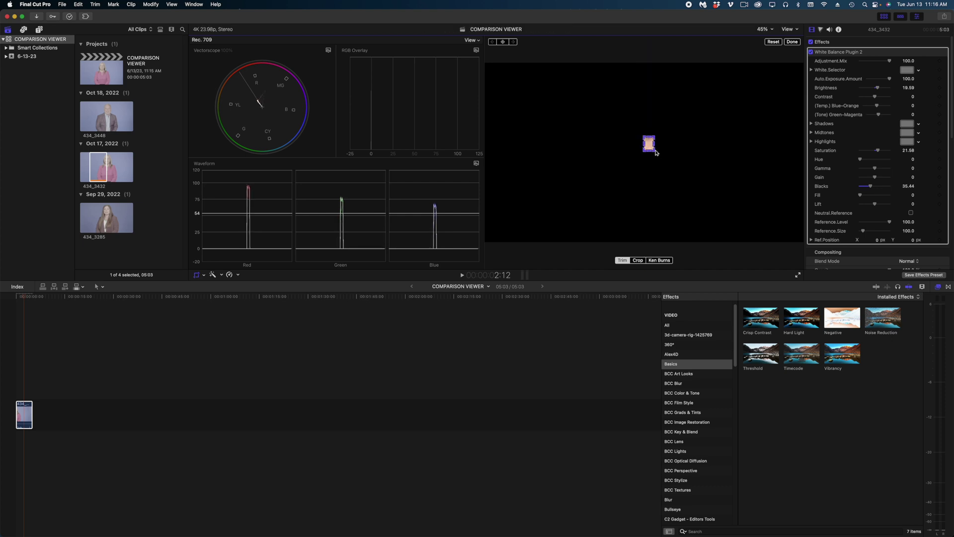
# Reset the crop to full frame and place clip 434_3285 after the reference clip.
pyautogui.click(774, 42)
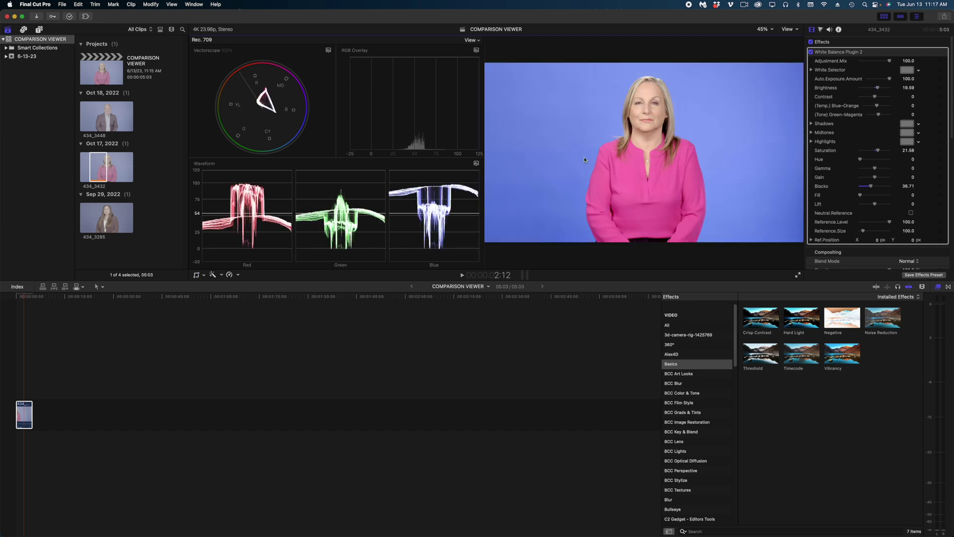
pyautogui.click(104, 218)
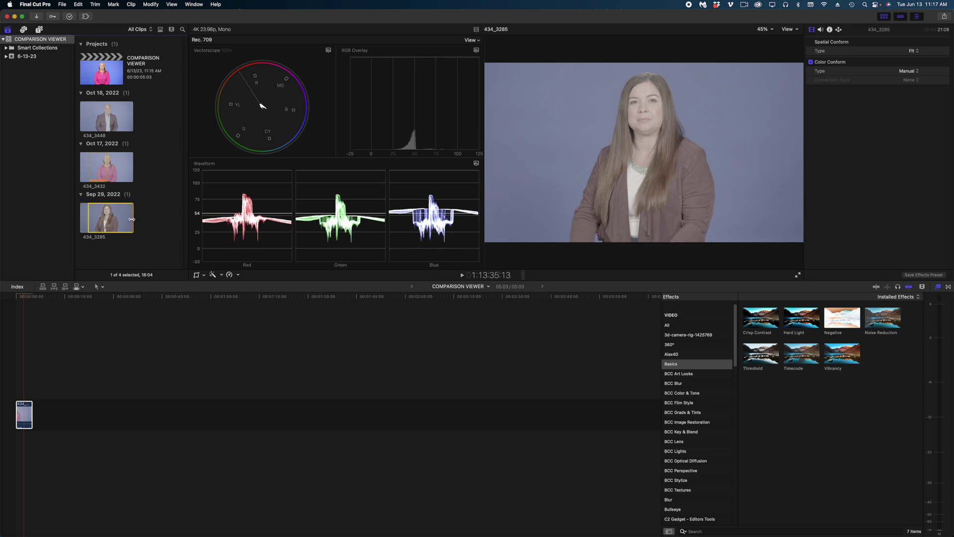
pyautogui.moveTo(132, 220); pyautogui.dragTo(45, 412)
# Copy the reference clip and bring up Paste Attributes for clip 434_3285.
pyautogui.click(25, 413)
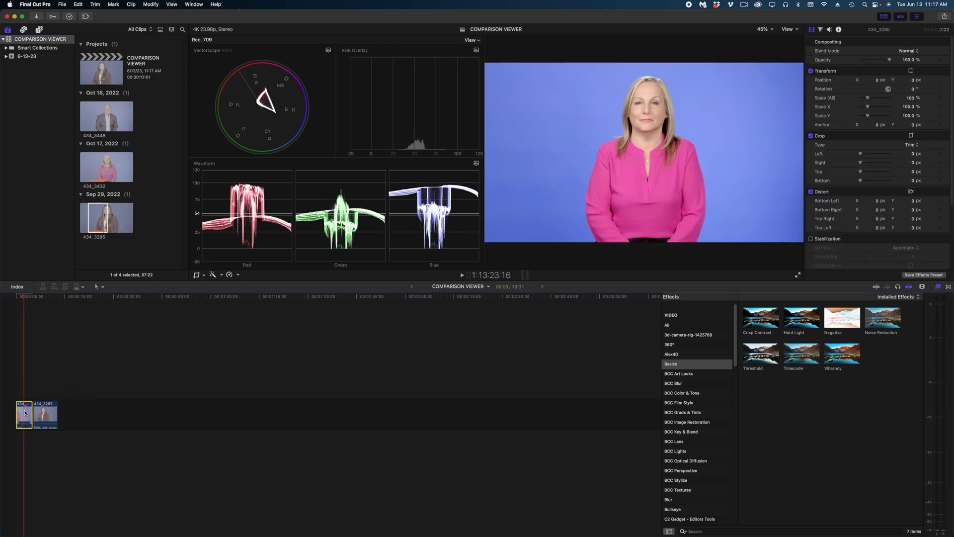
pyautogui.click(50, 299)
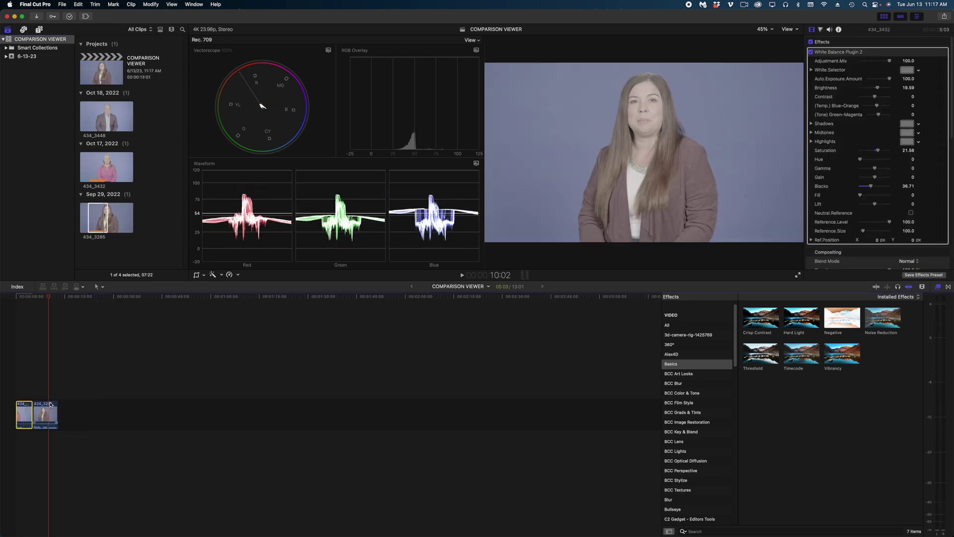
pyautogui.press('c')
pyautogui.press('shift+super+v')
# Paste White Balance Plugin 2 onto 434_3285, then scrub and play back to compare.
pyautogui.click(537, 278)
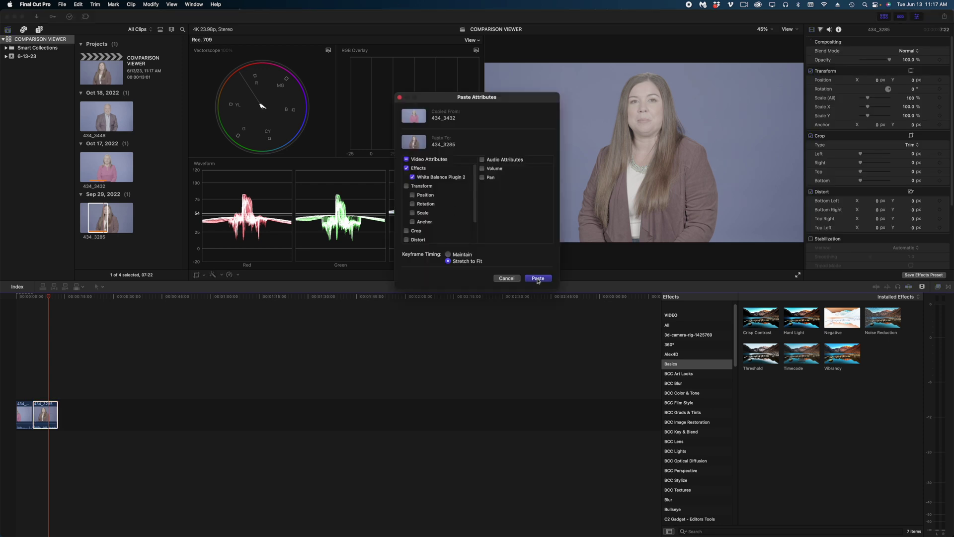
pyautogui.moveTo(50, 297); pyautogui.dragTo(22, 297)
pyautogui.press('Down')
pyautogui.press('space')
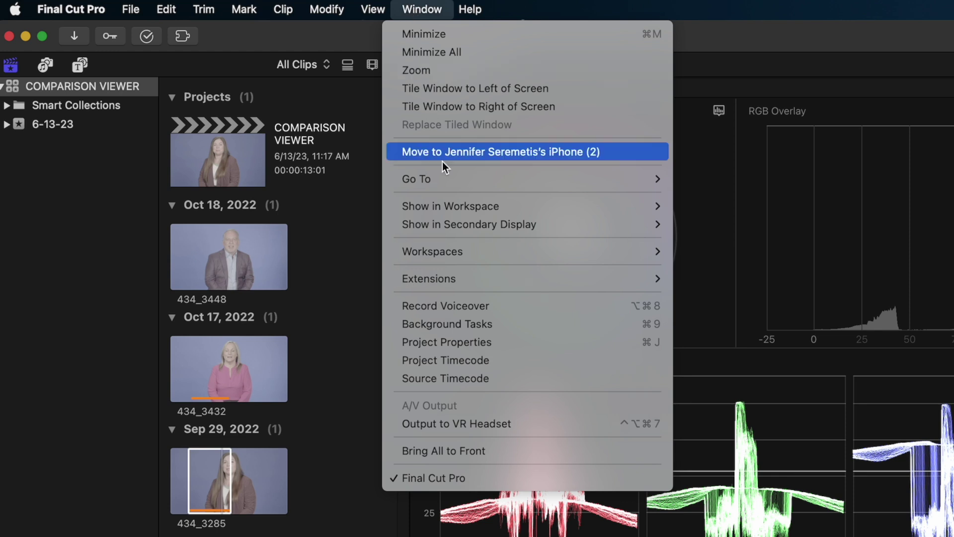
# Display the Comparison Viewer with reference 434_3432 beside graded clip 434_3285.
pyautogui.moveTo(455, 209)
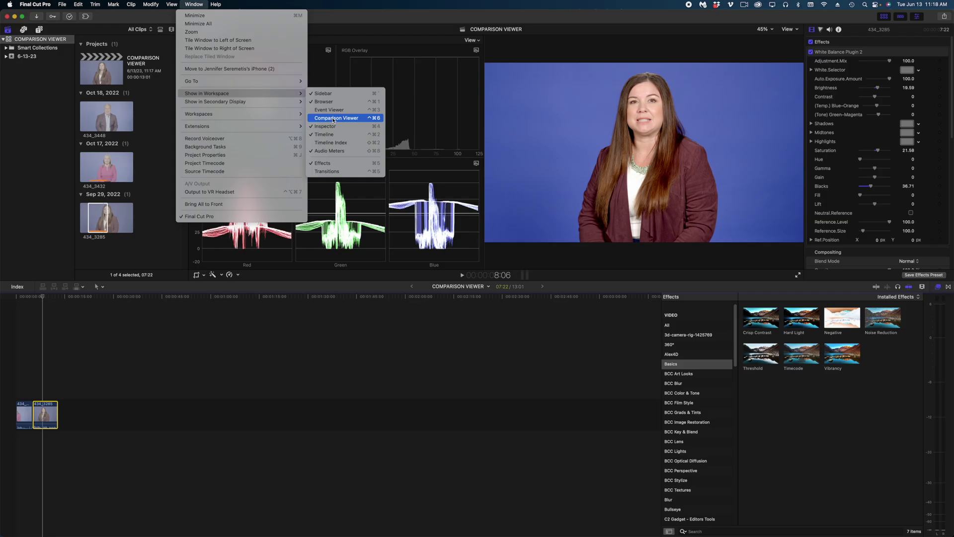
pyautogui.click(329, 118)
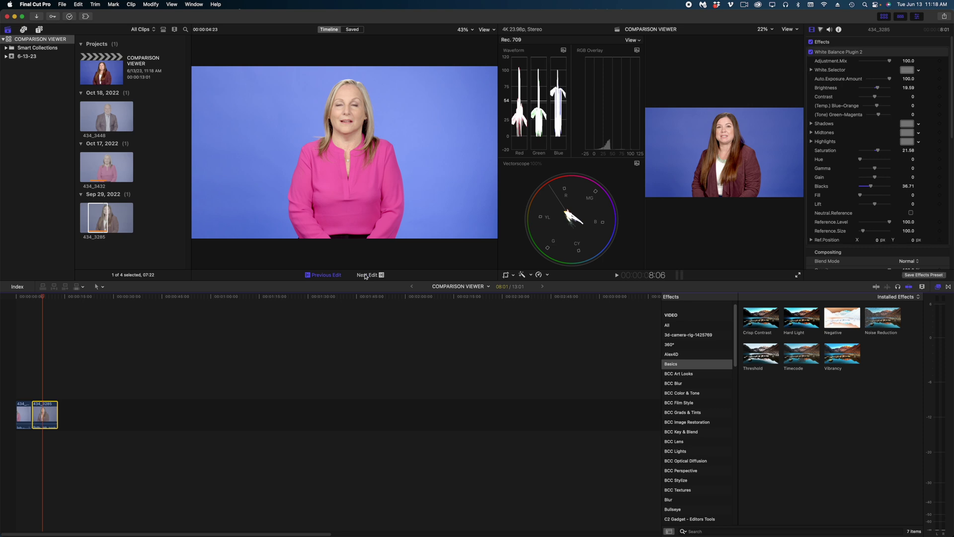
pyautogui.click(362, 275)
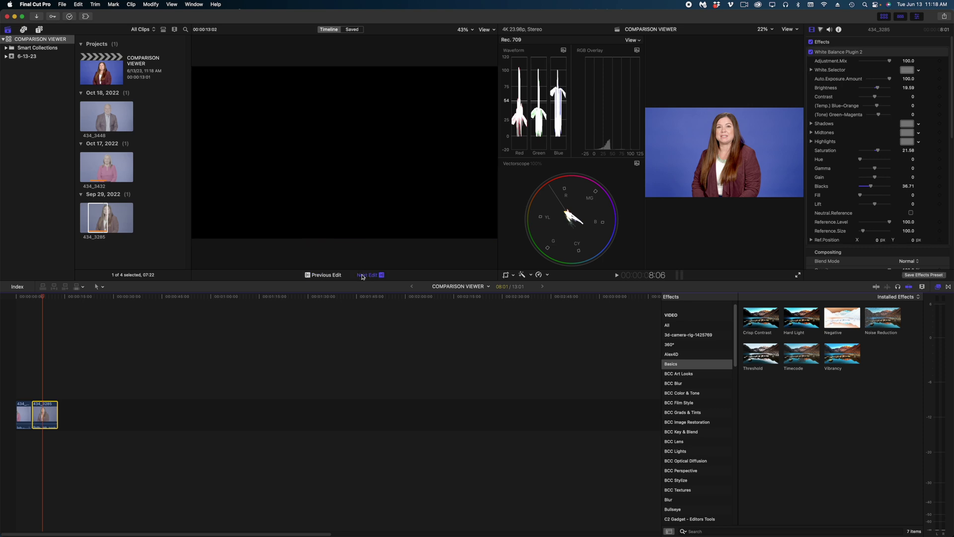
pyautogui.click(324, 276)
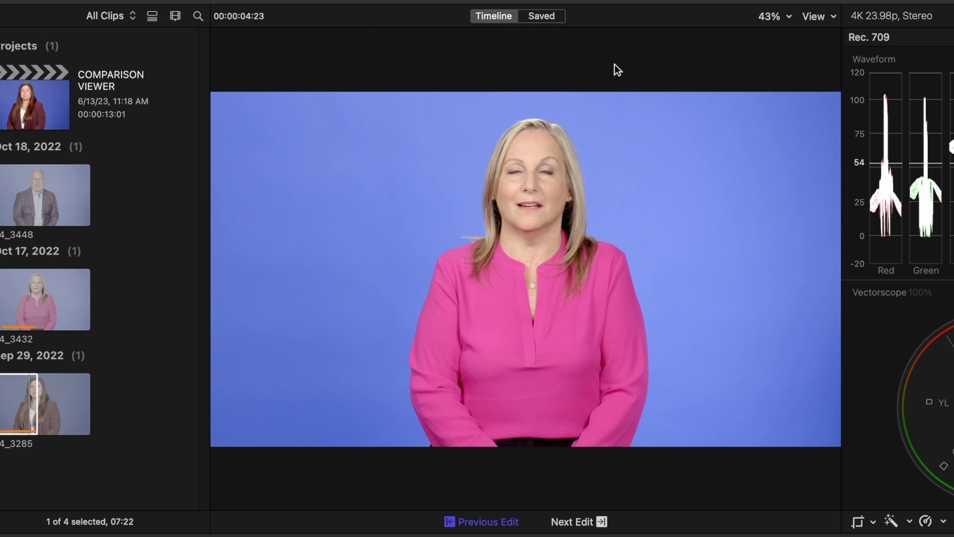
# Save a frame of clip 434_3432 as the Saved comparison reference.
pyautogui.click(540, 14)
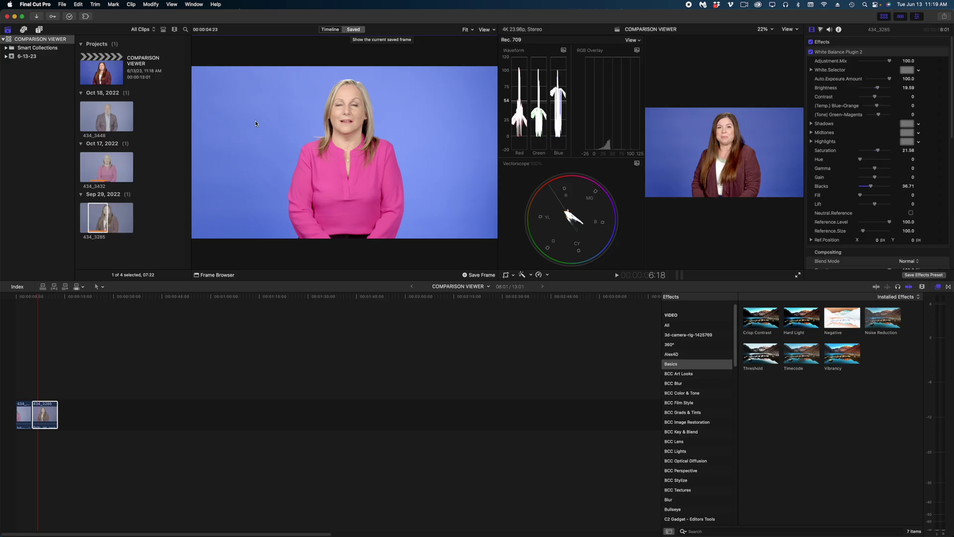
pyautogui.click(24, 416)
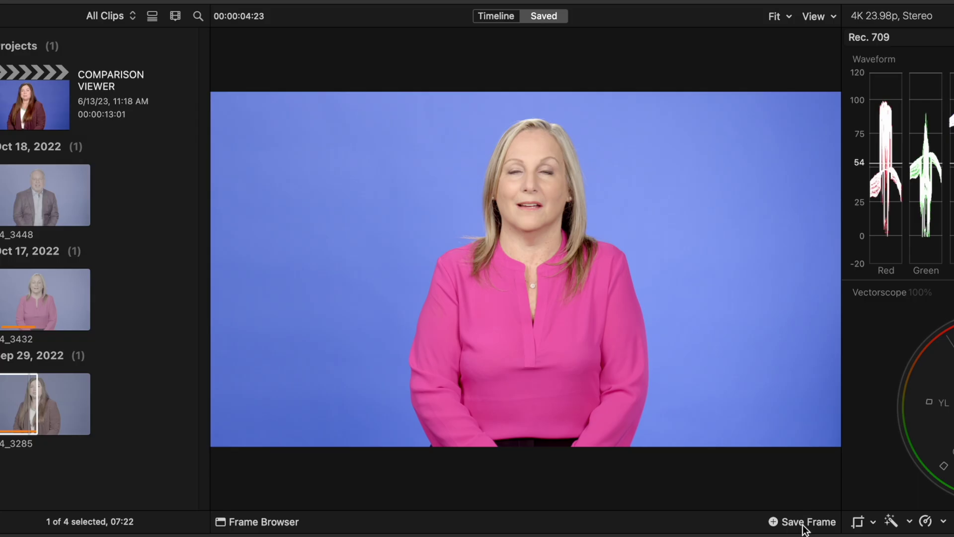
pyautogui.click(478, 275)
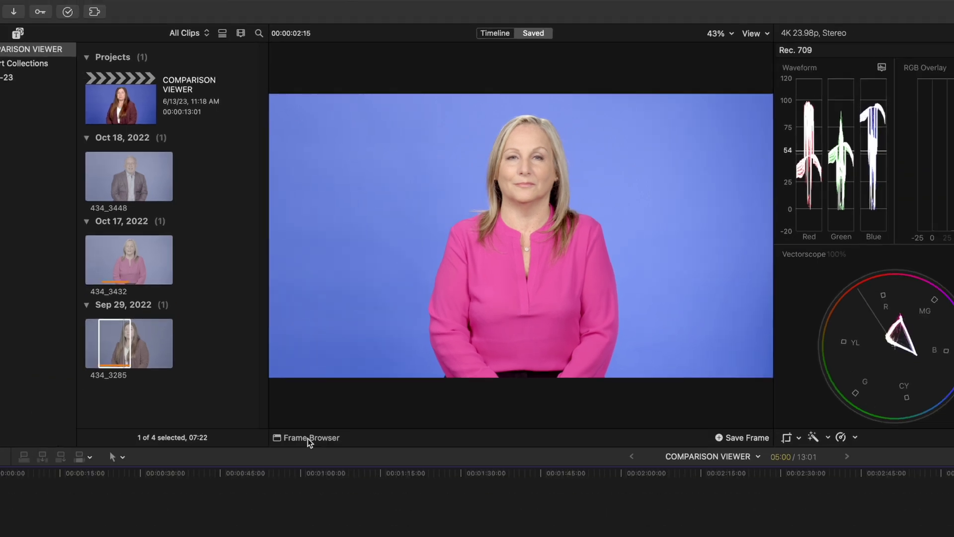
# Check the saved frame in the Frame Browser, then give the main viewer more room.
pyautogui.click(260, 522)
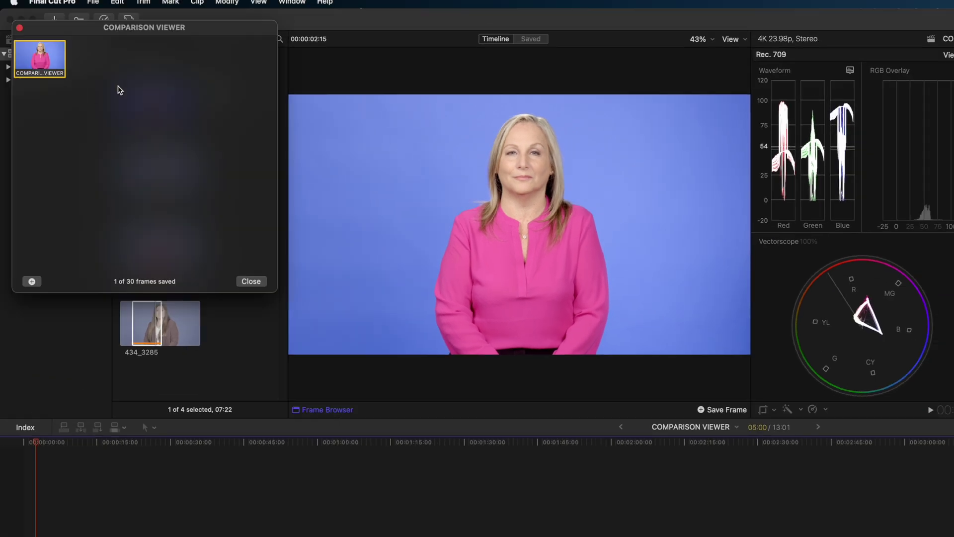
pyautogui.moveTo(131, 25); pyautogui.dragTo(169, 93)
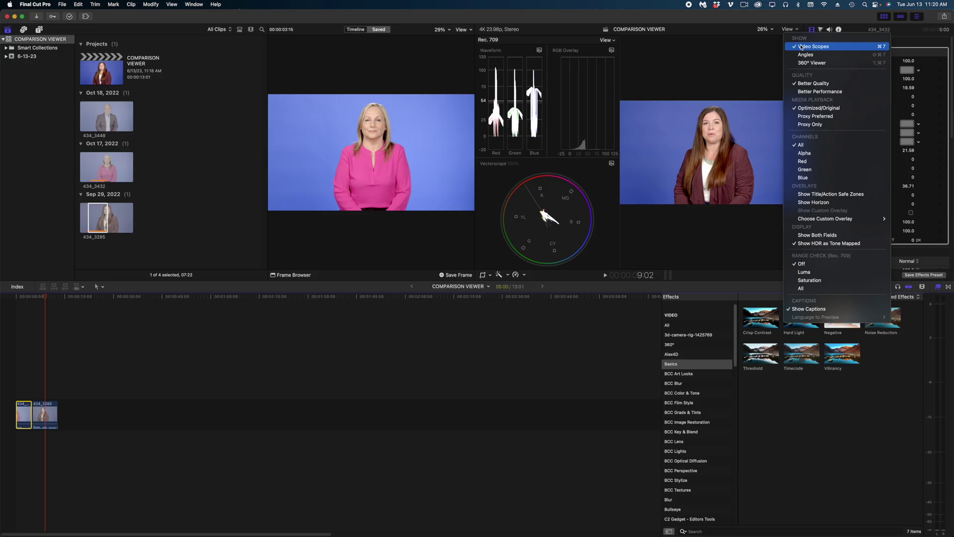
pyautogui.click(802, 46)
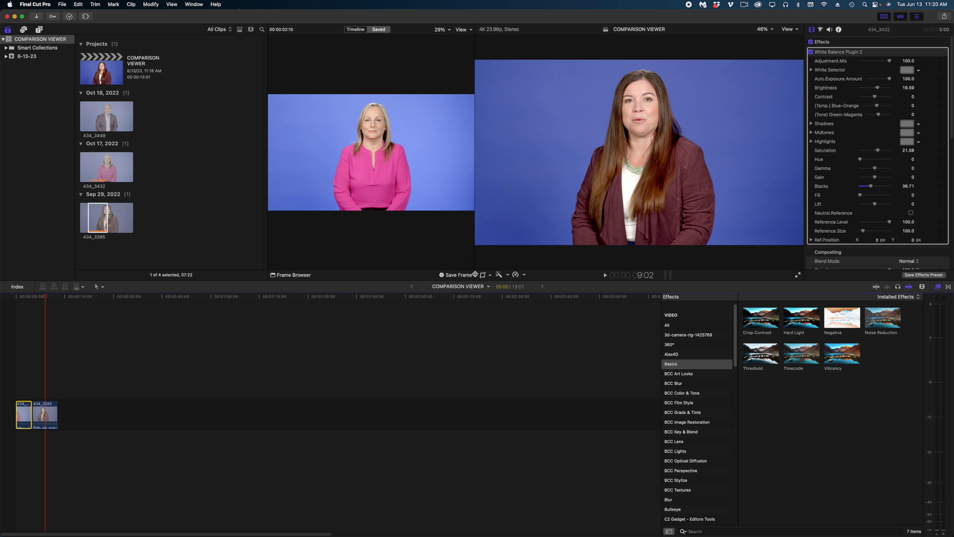
pyautogui.moveTo(475, 275); pyautogui.dragTo(535, 277)
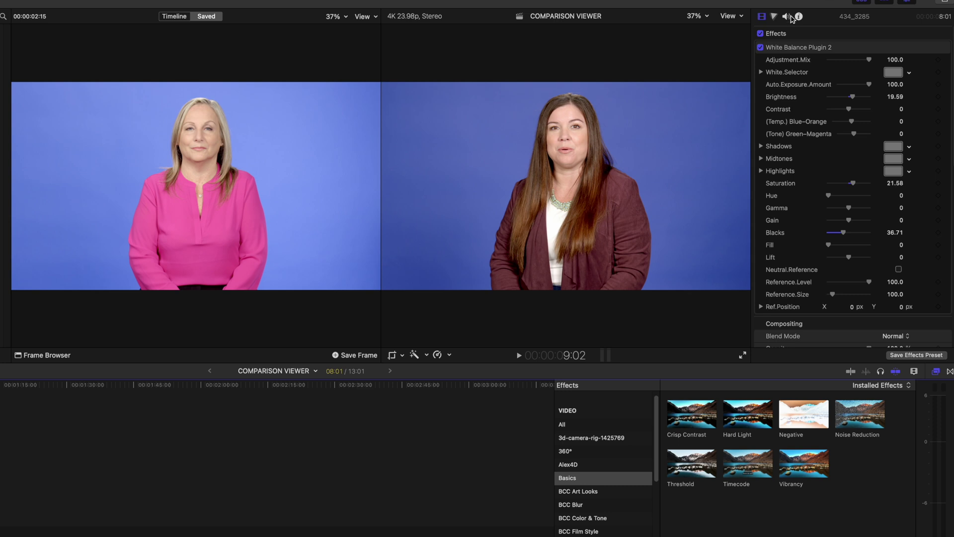
# Add a Color Board exposure correction, compare it on and off, then select clip 434_3448.
pyautogui.click(774, 17)
pyautogui.click(797, 33)
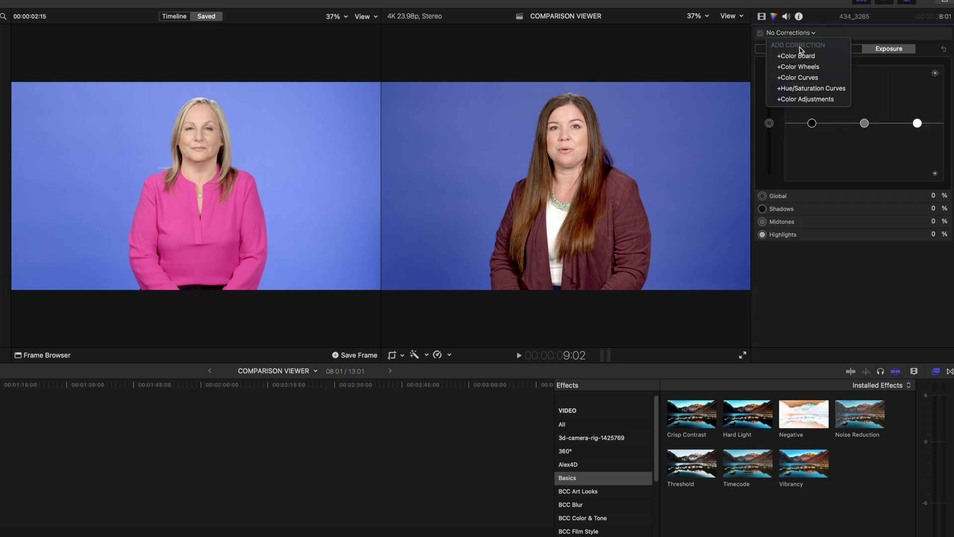
pyautogui.click(798, 55)
pyautogui.click(908, 34)
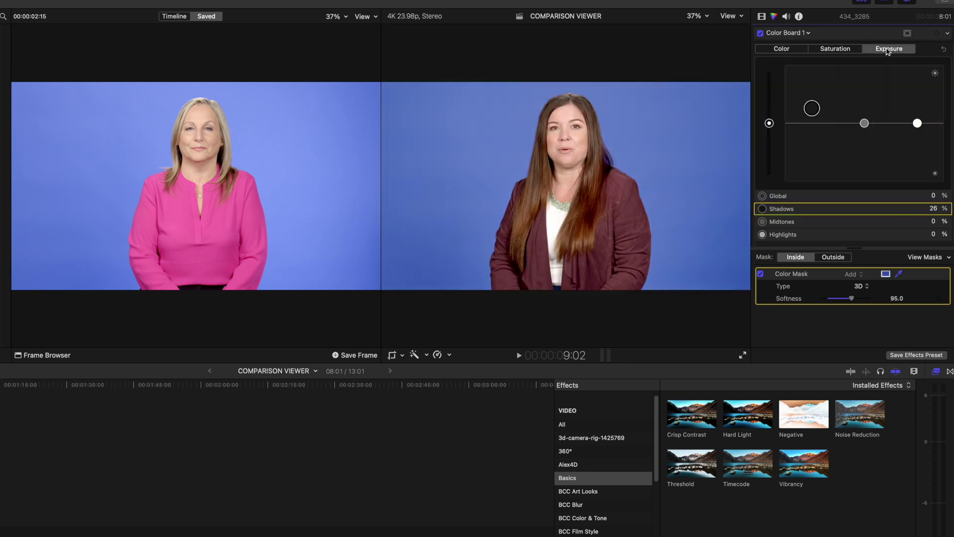
pyautogui.click(760, 33)
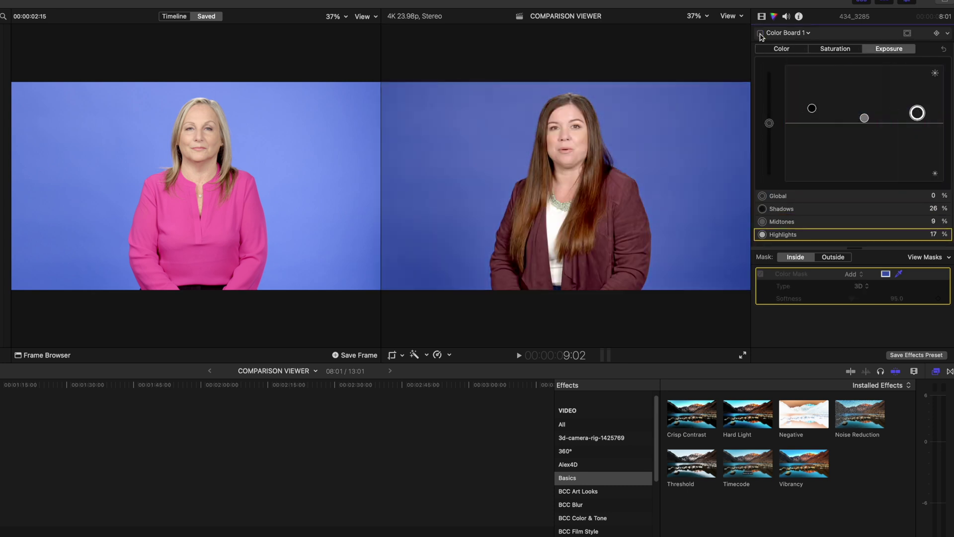
pyautogui.click(761, 33)
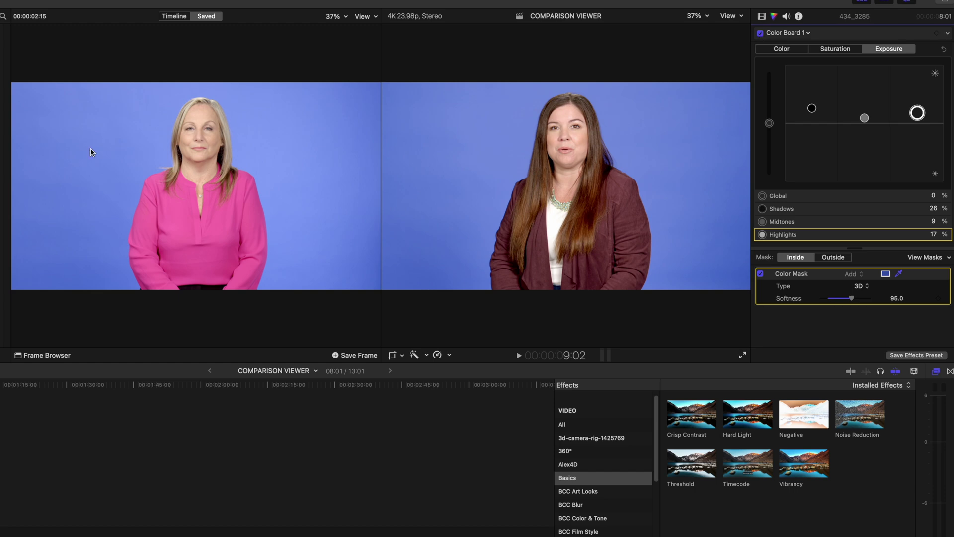
pyautogui.click(92, 117)
# Append 434_3448 to the timeline end, move the playhead back, and glance at saved frames.
pyautogui.press('e')
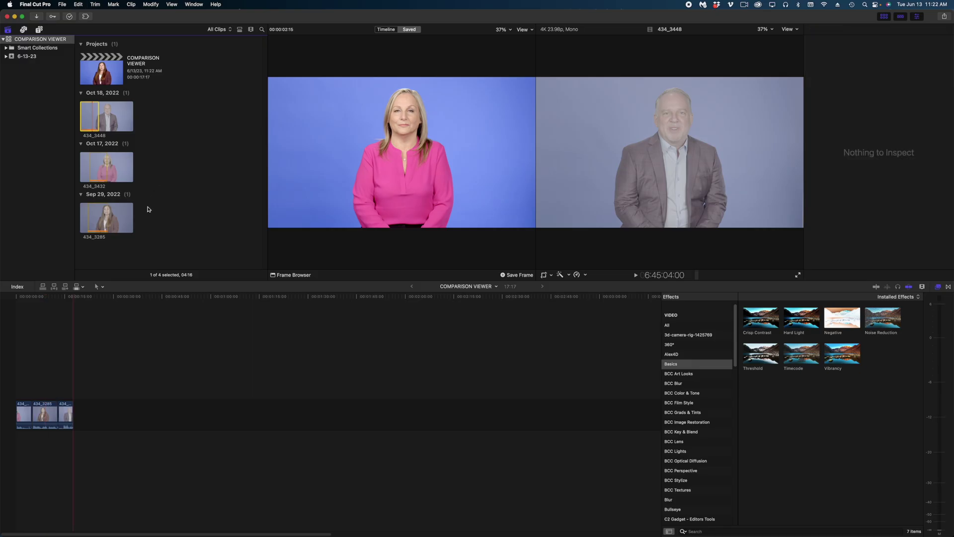
pyautogui.click(63, 295)
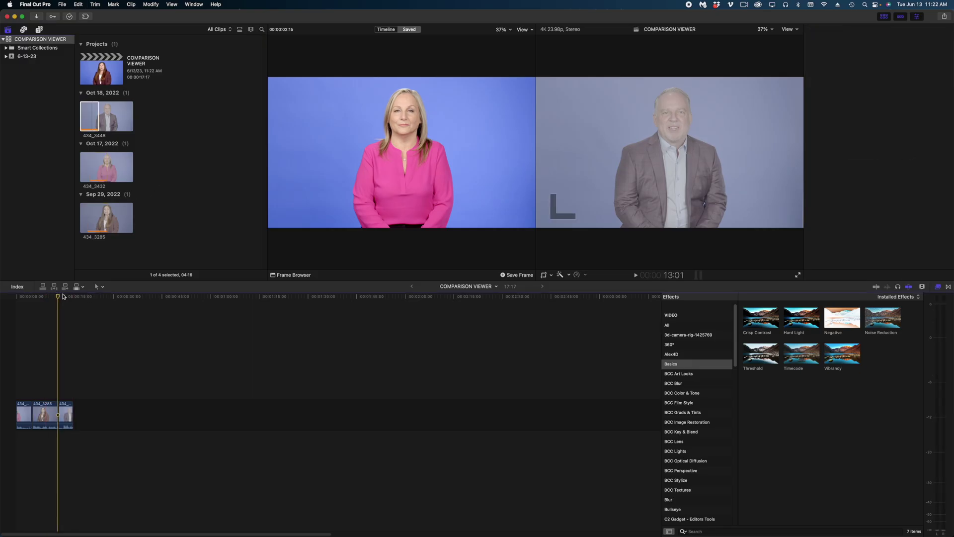
pyautogui.click(291, 275)
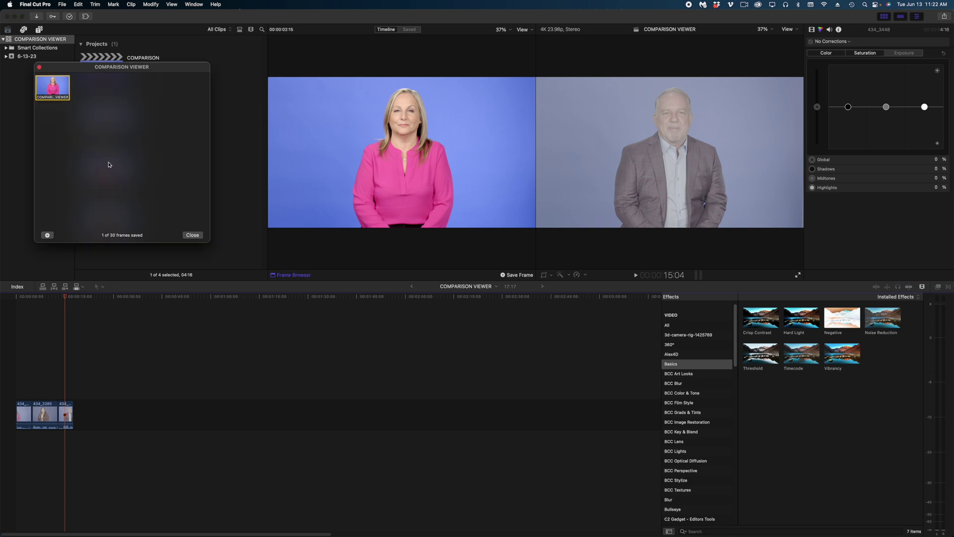
pyautogui.click(193, 235)
# Compare against timeline frames across the edits, then switch back to the saved reference frame.
pyautogui.click(381, 30)
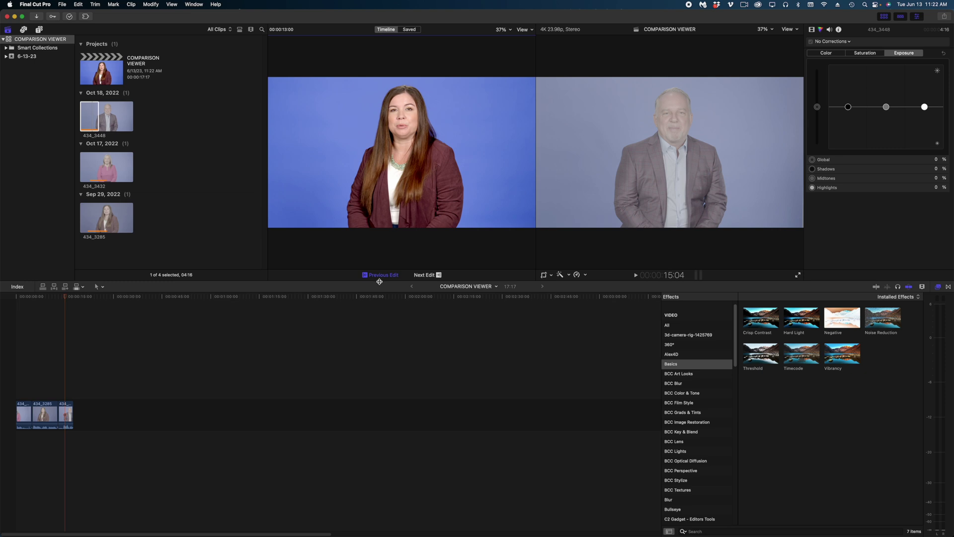
pyautogui.click(424, 277)
pyautogui.click(392, 275)
pyautogui.click(410, 30)
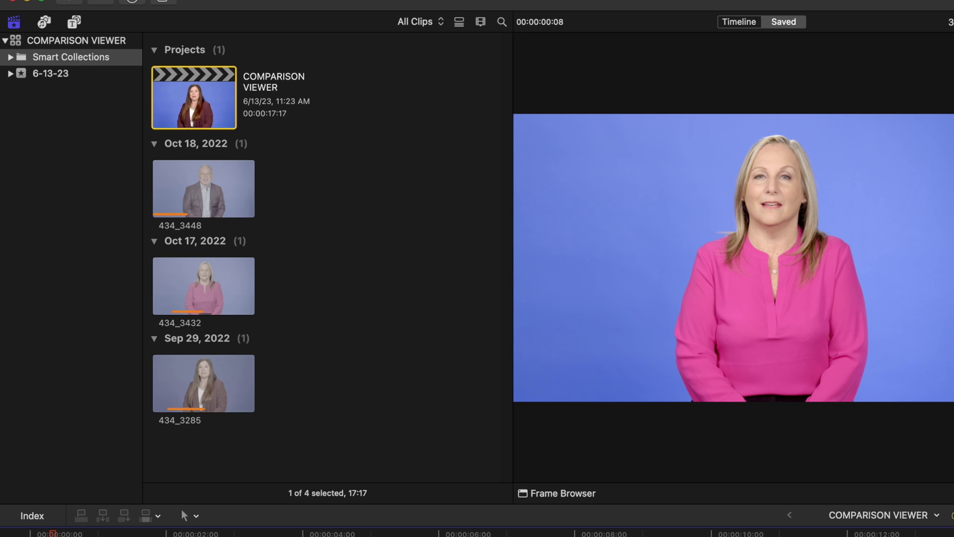
# Open the Frame Browser showing the single saved pink-shirt reference frame.
pyautogui.click(569, 493)
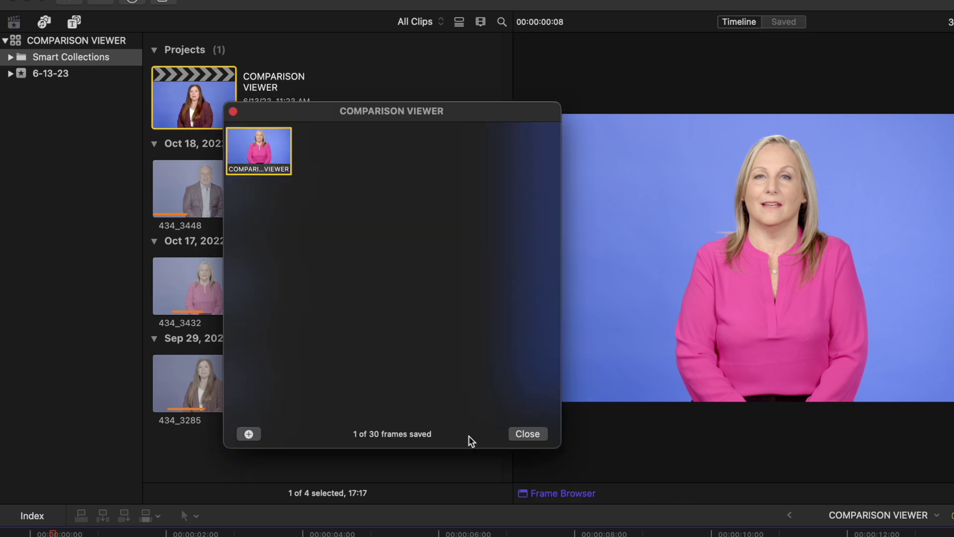